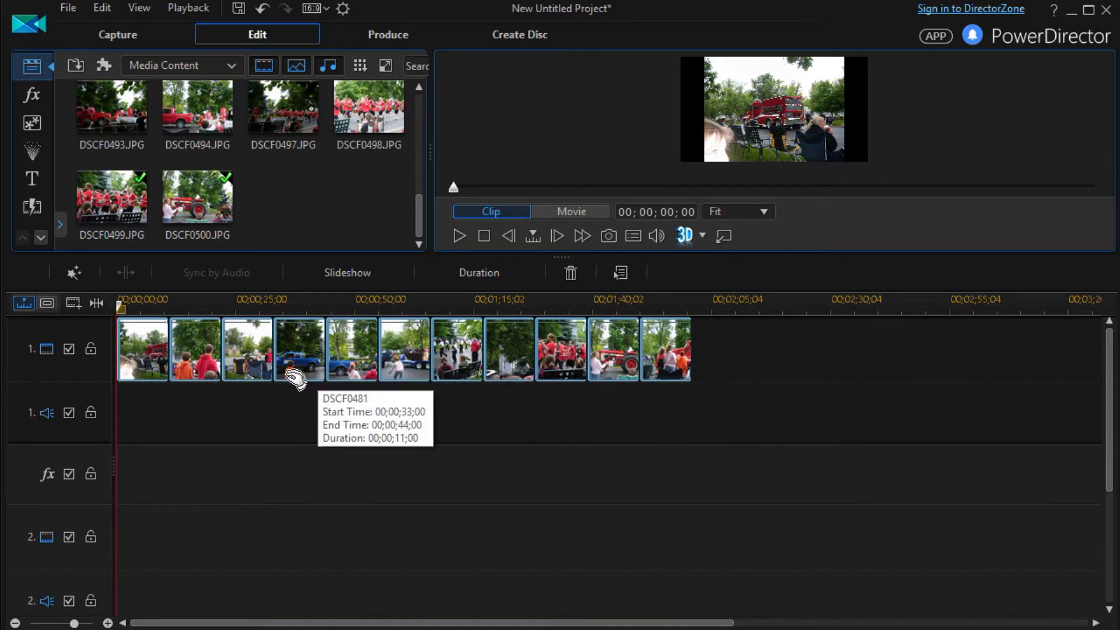
Select all eleven timeline photo clips and build a Frozen Space style slideshow from them
left_click_drag(744, 392, 133, 342)
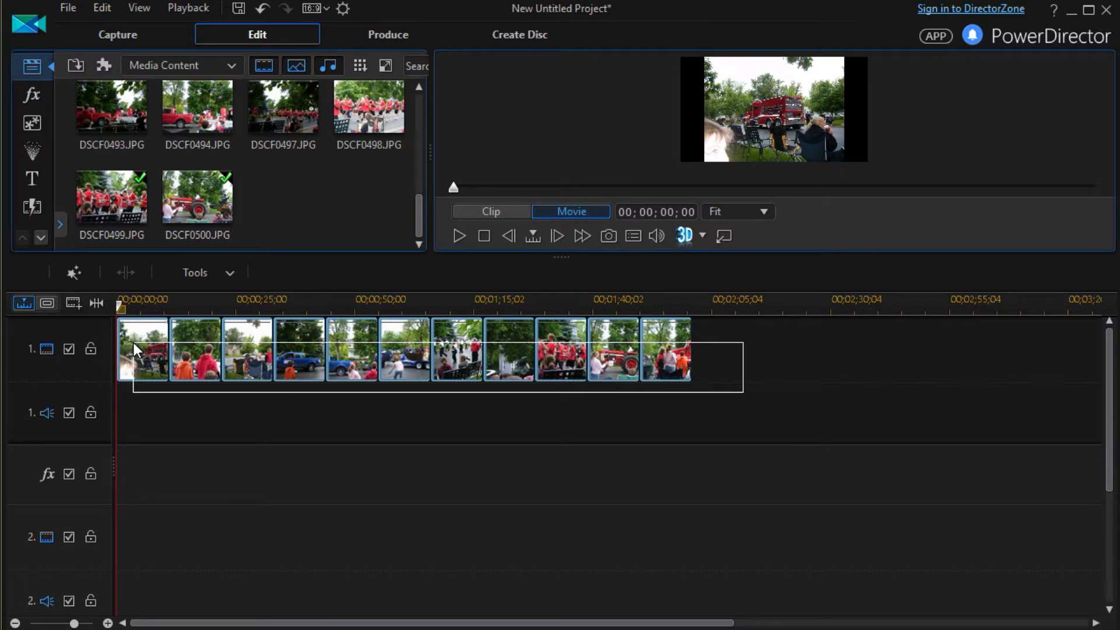
left_click_drag(133, 342, 133, 342)
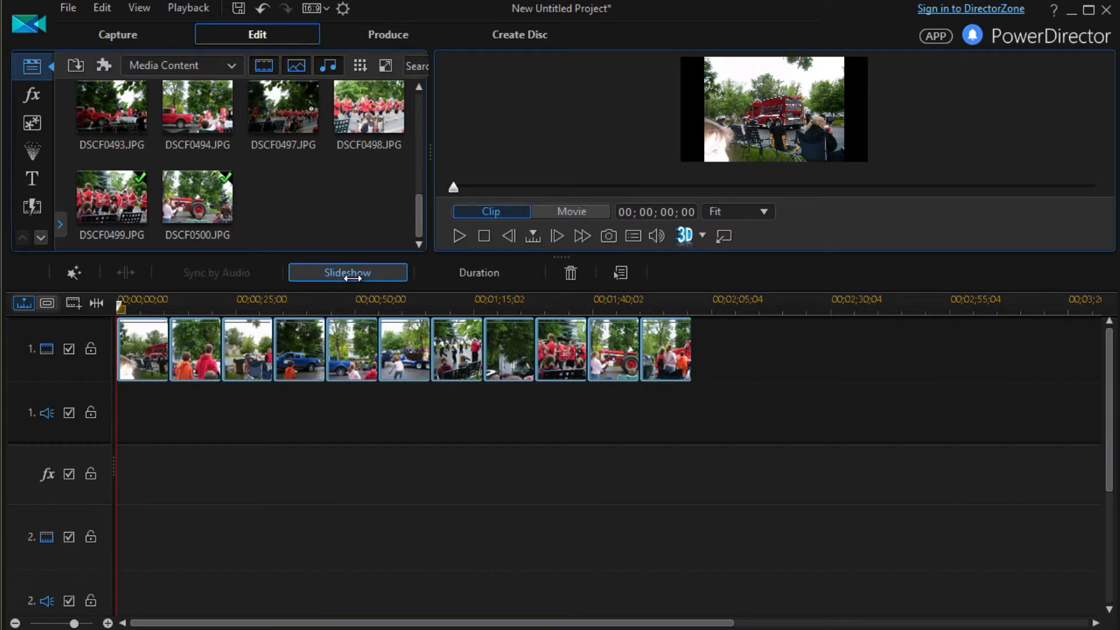
left_click(389, 274)
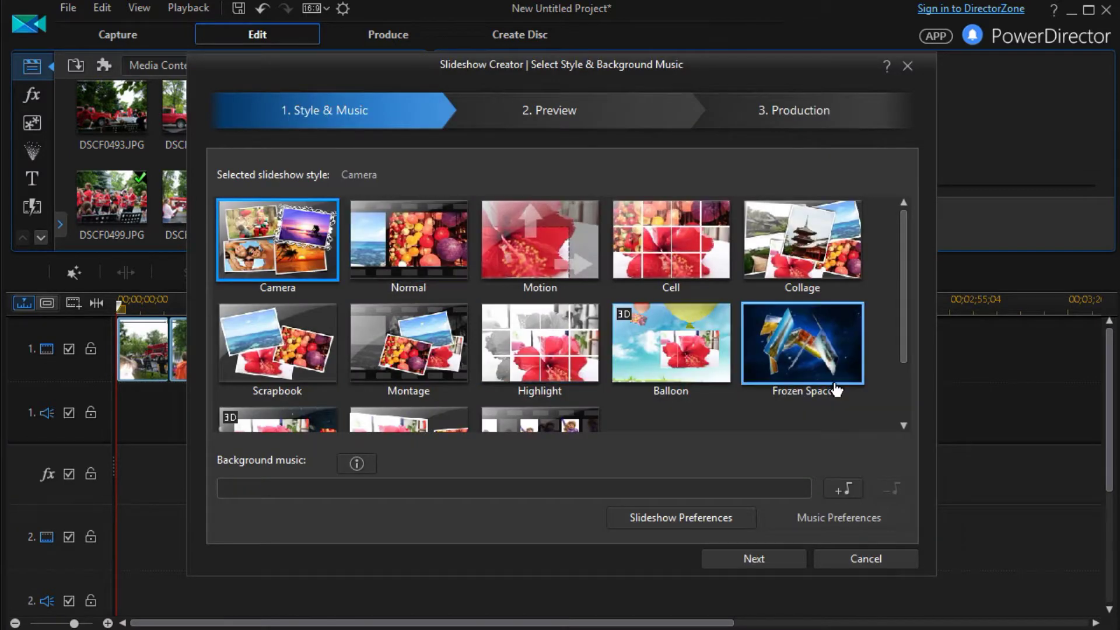
scroll(844, 392, "down", 2)
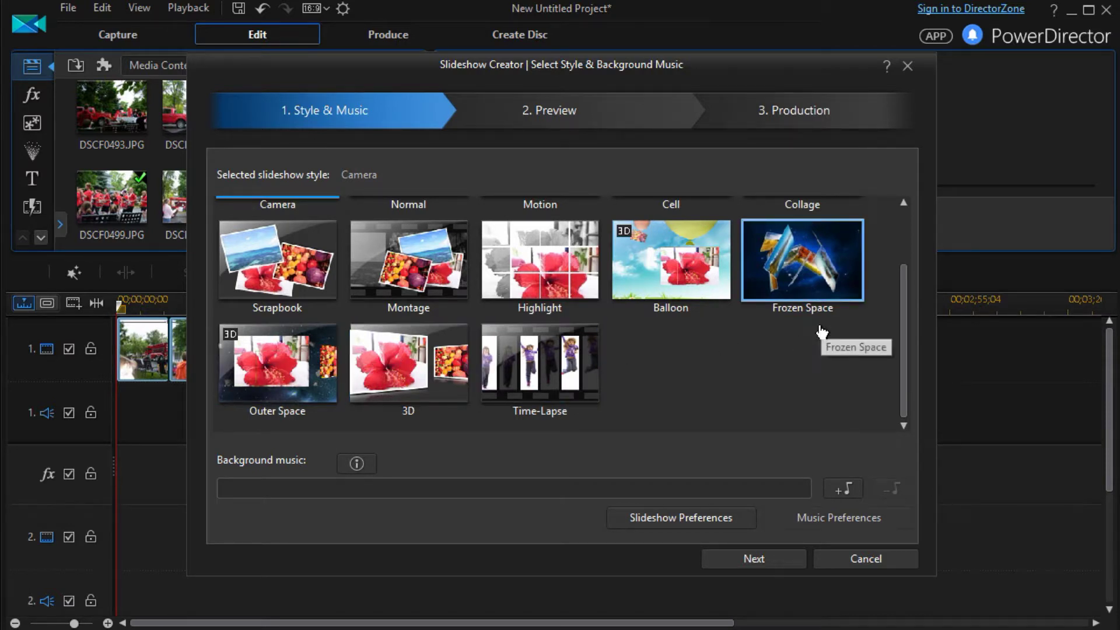
double_click(818, 278)
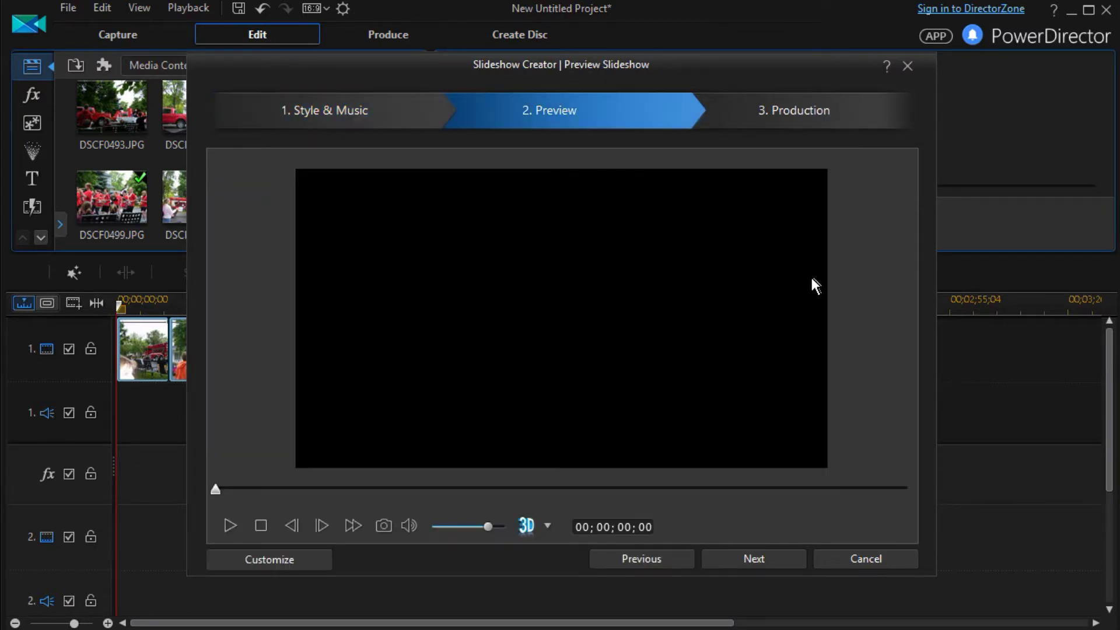
Play the Frozen Space preview, pause it at 13;28, and open Customize
left_click(227, 525)
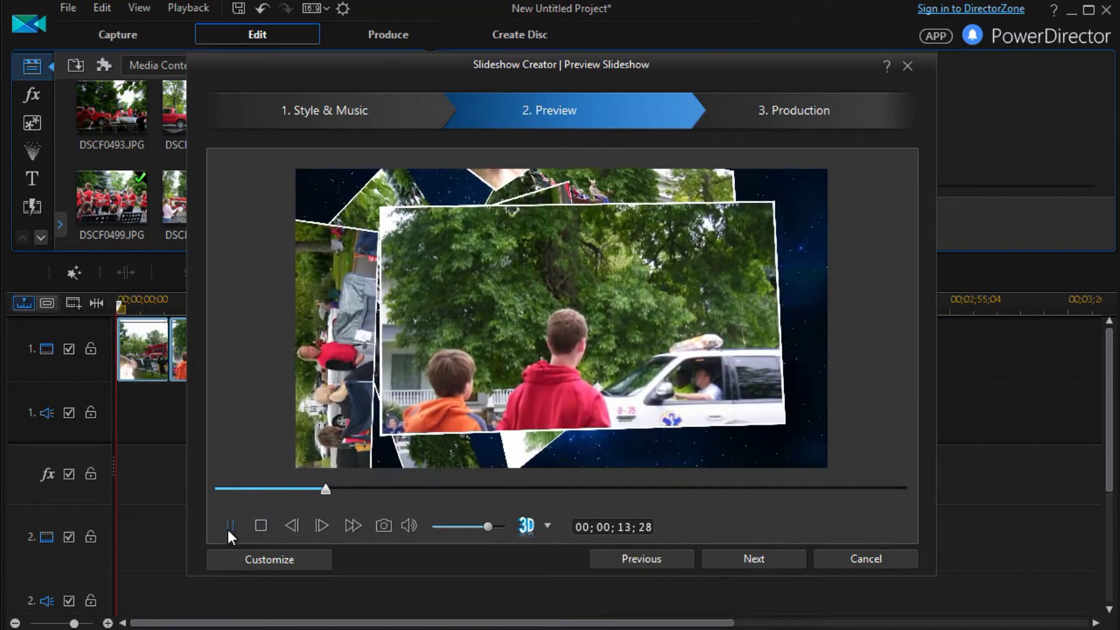
left_click(230, 526)
left_click(301, 562)
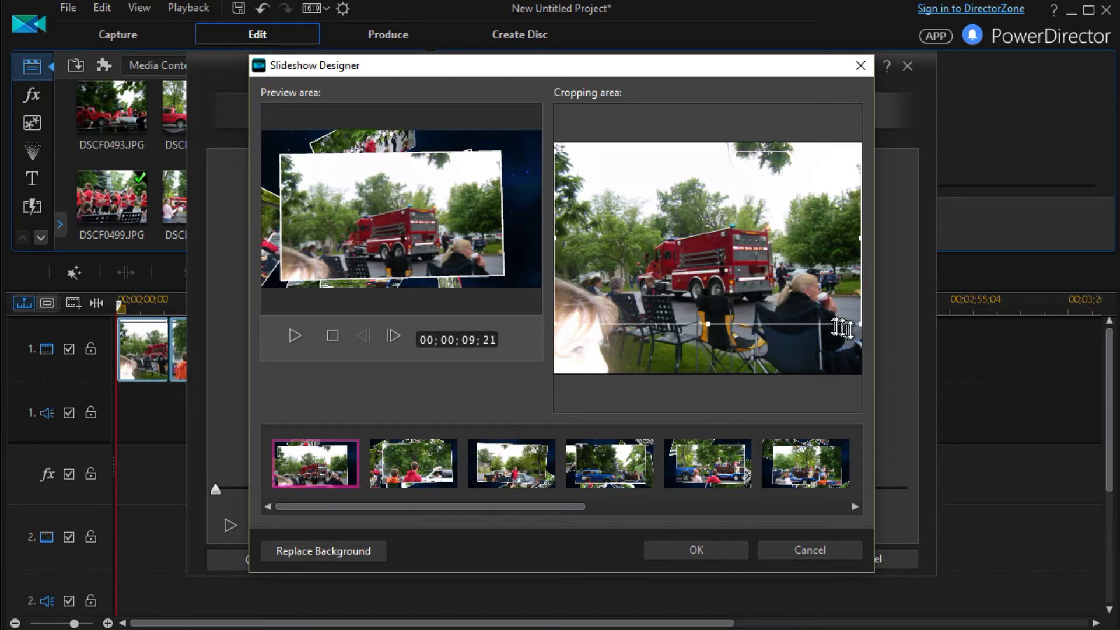
Crop the first photo around the red fire truck and the second around the boy and rescue vehicle
left_click_drag(856, 324, 778, 279)
left_click_drag(661, 213, 707, 257)
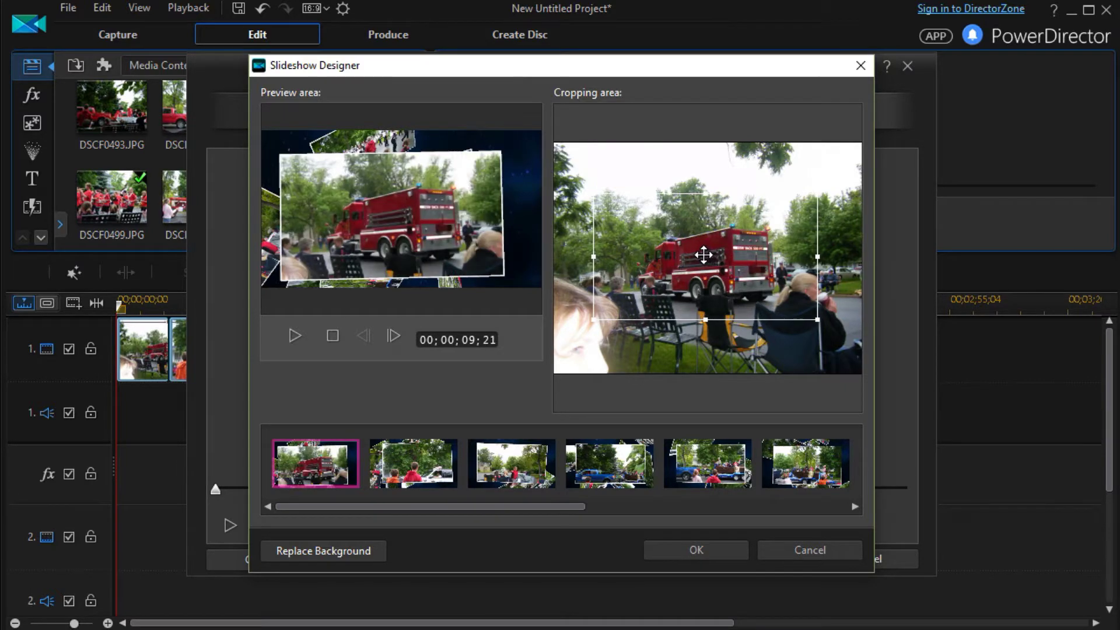
left_click(426, 471)
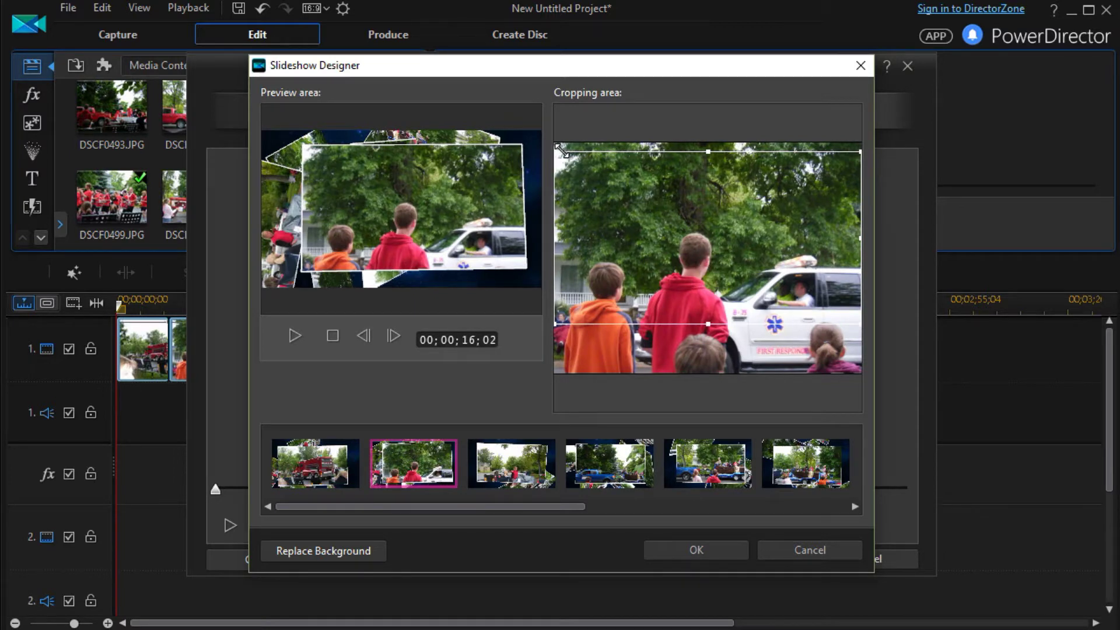
left_click_drag(556, 151, 667, 216)
left_click_drag(695, 272, 723, 284)
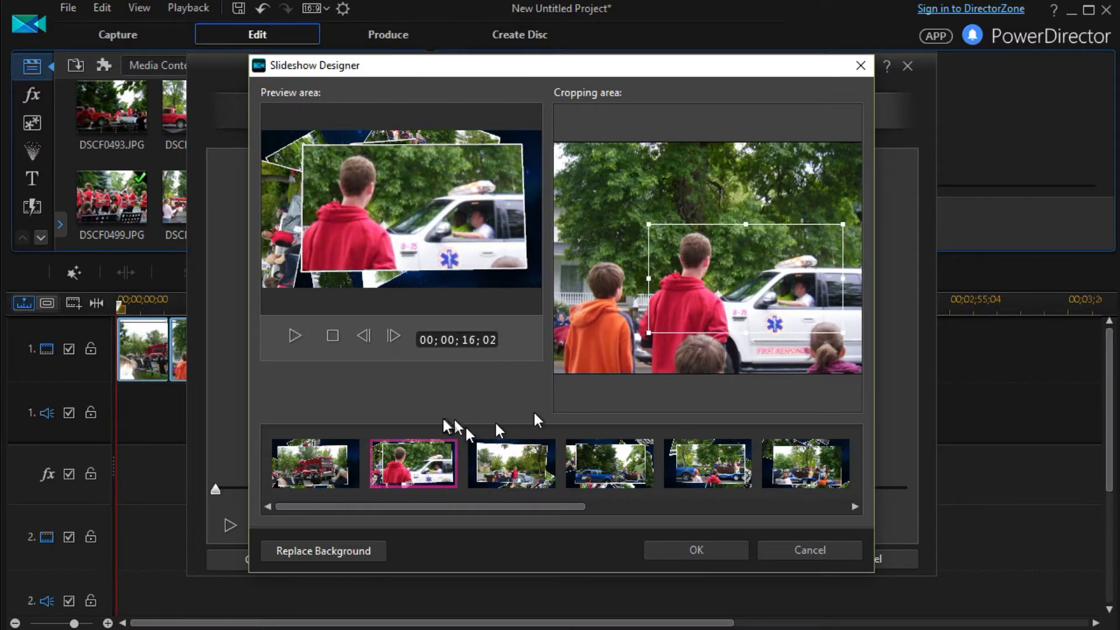
Crop the third photo onto the seated spectators and the blue truck photo onto the parade float
left_click(528, 477)
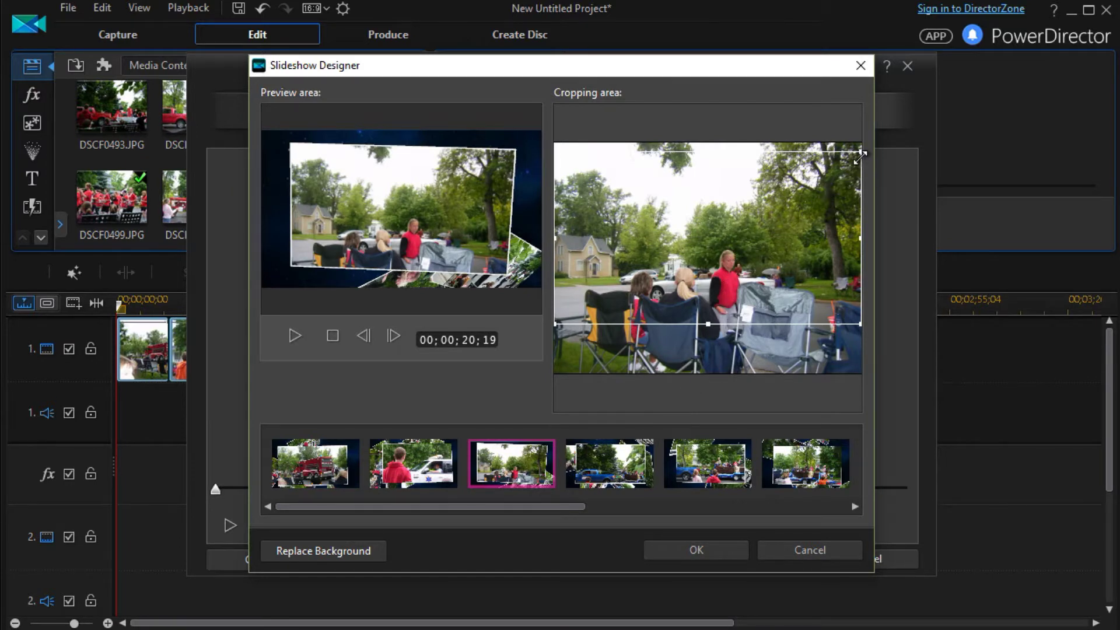
left_click_drag(860, 157, 739, 222)
left_click_drag(632, 295, 674, 301)
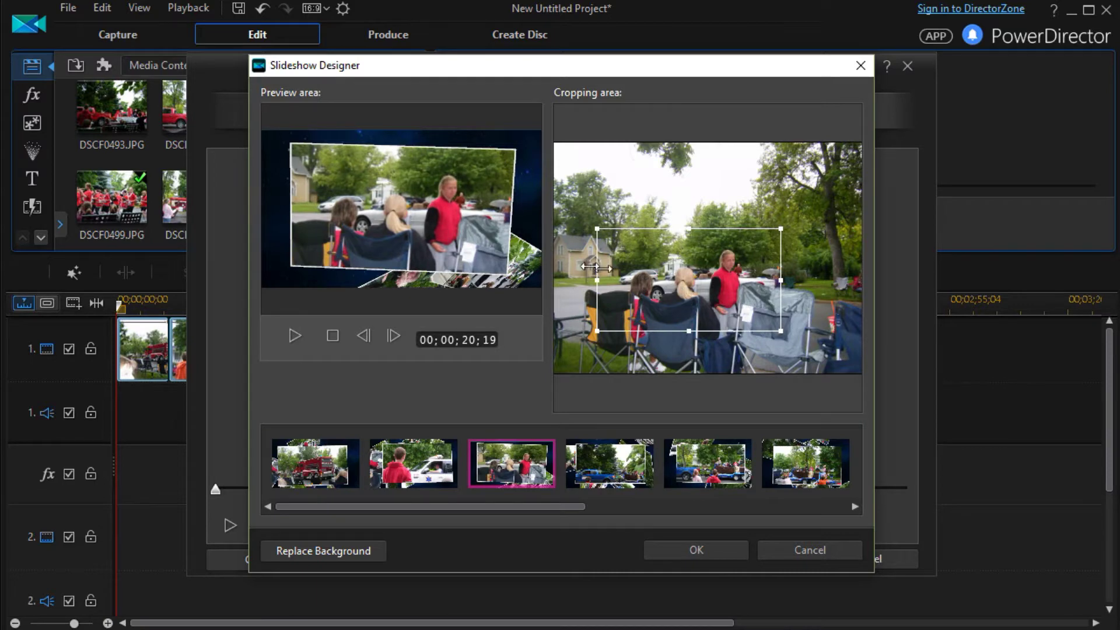
left_click(632, 462)
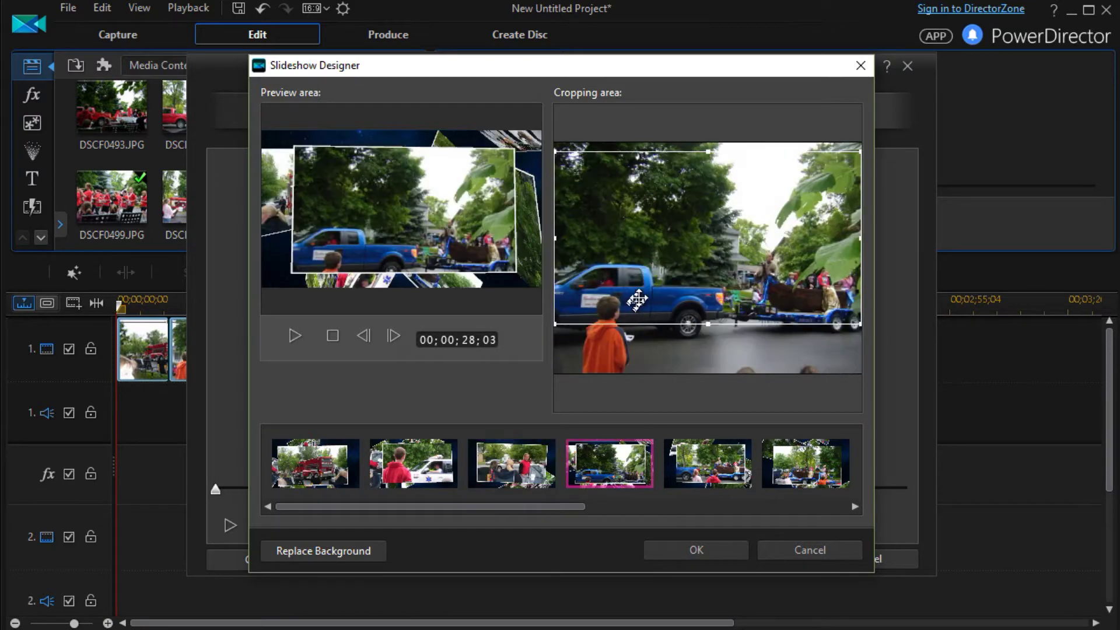
left_click_drag(862, 151, 722, 231)
left_click_drag(637, 292, 775, 299)
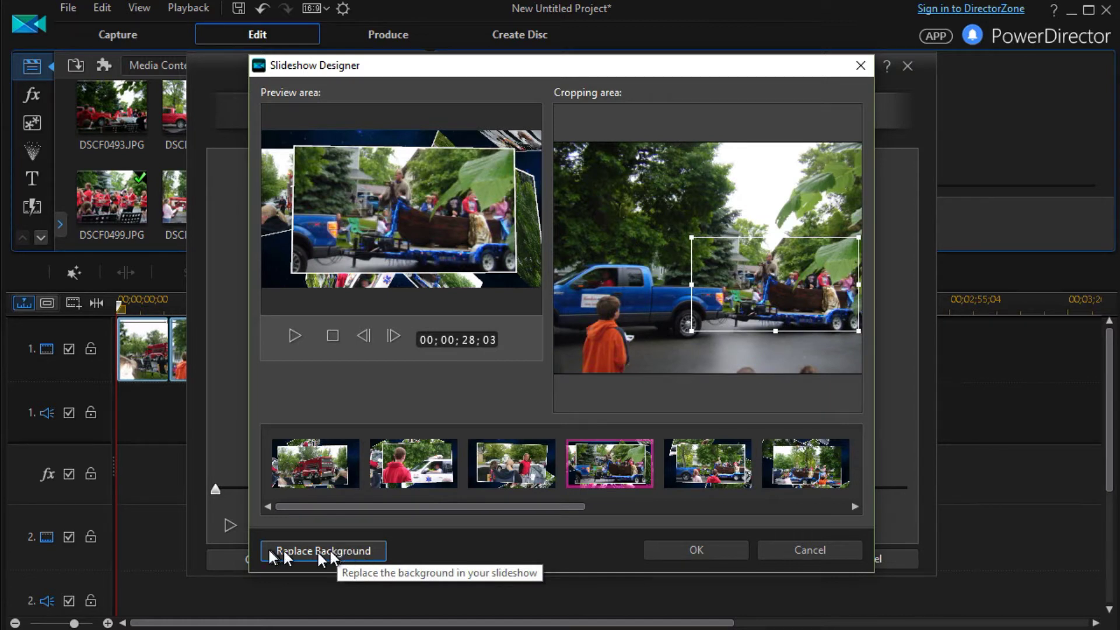
Swap the background for the baseball picture, play the result, then cancel the designer
left_click(365, 555)
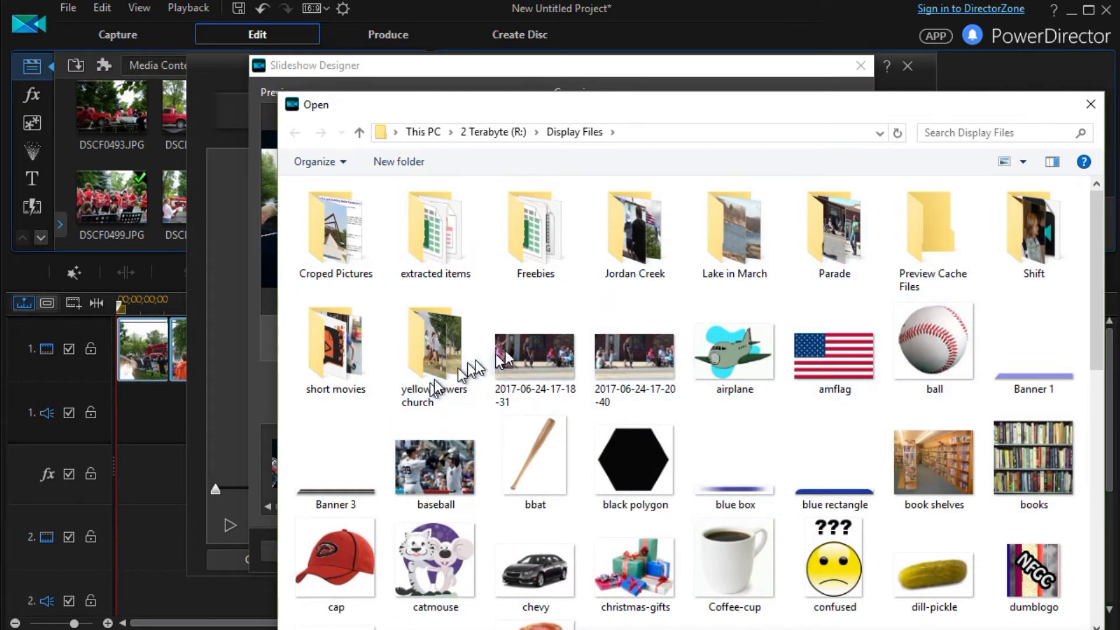
double_click(447, 464)
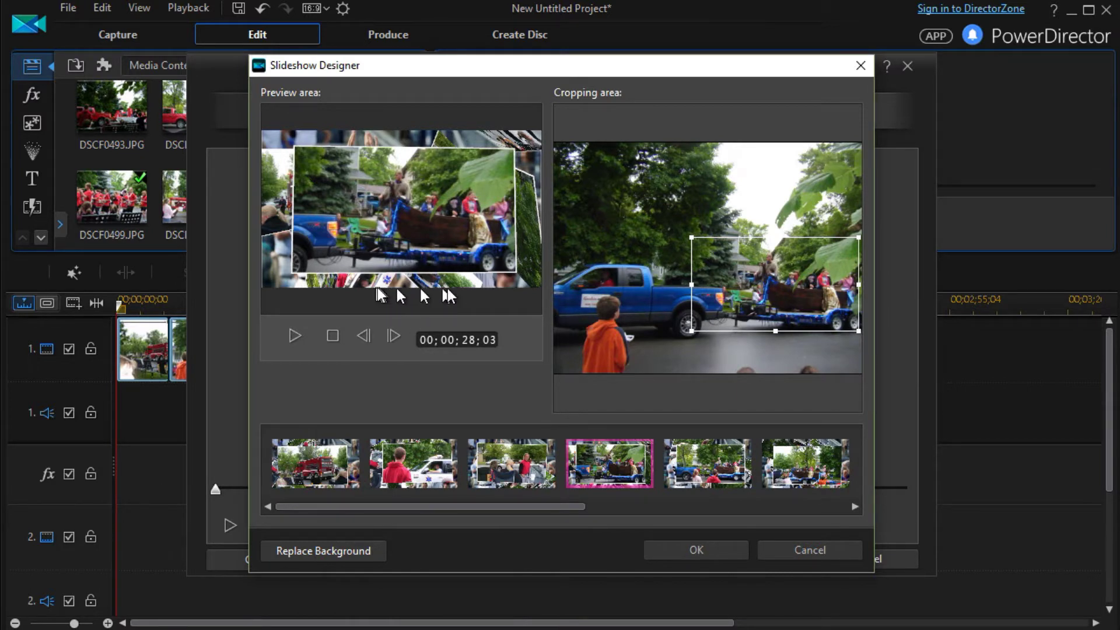
left_click(295, 336)
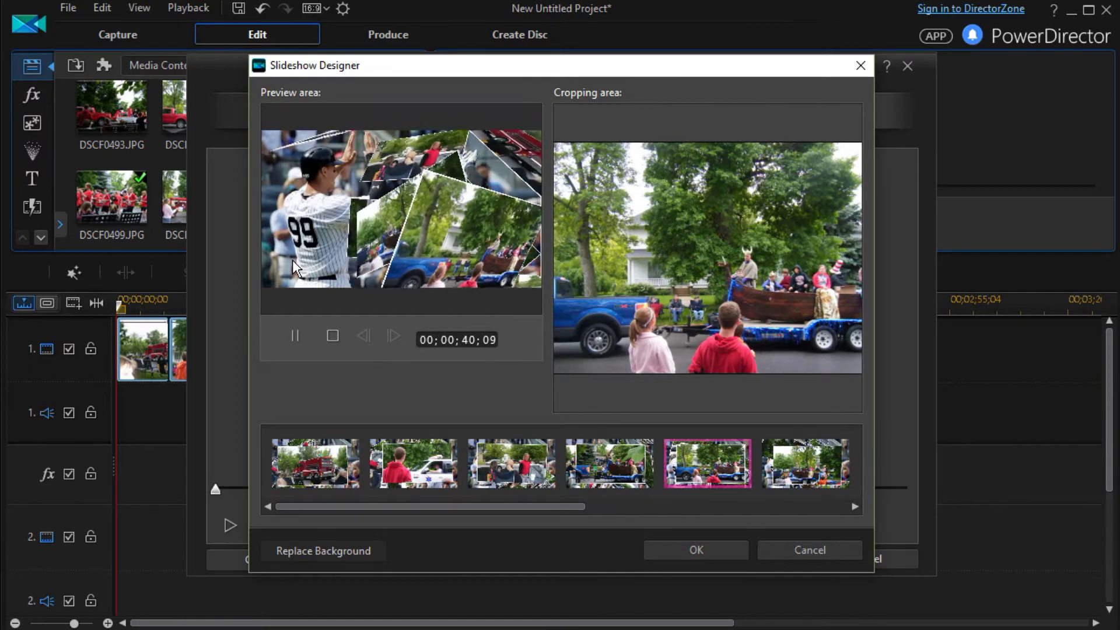
left_click(842, 555)
Discard the Frozen Space slideshow and build an Outer Space style slideshow from all eleven photos
left_click(867, 561)
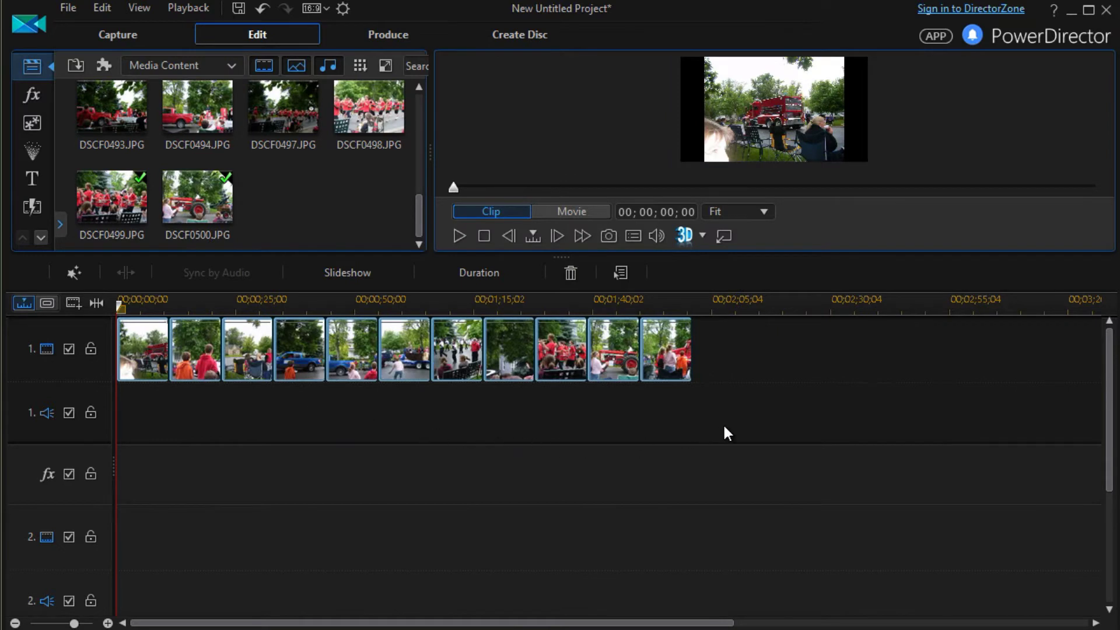
left_click_drag(735, 385, 142, 356)
left_click(336, 271)
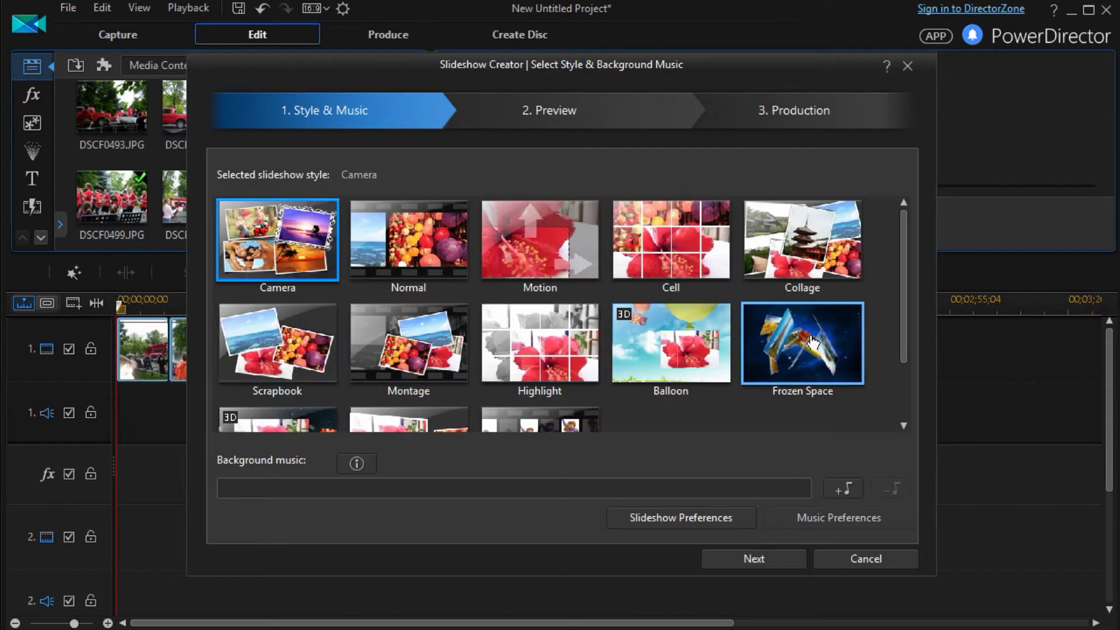
scroll(271, 379, "down", 2)
left_click(271, 381)
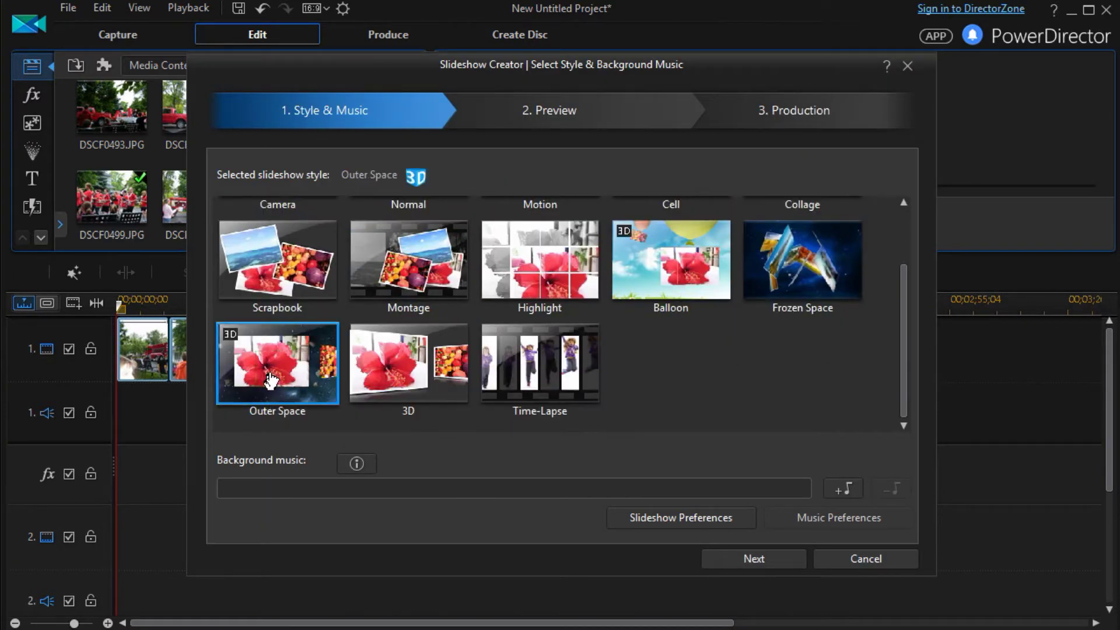
double_click(273, 379)
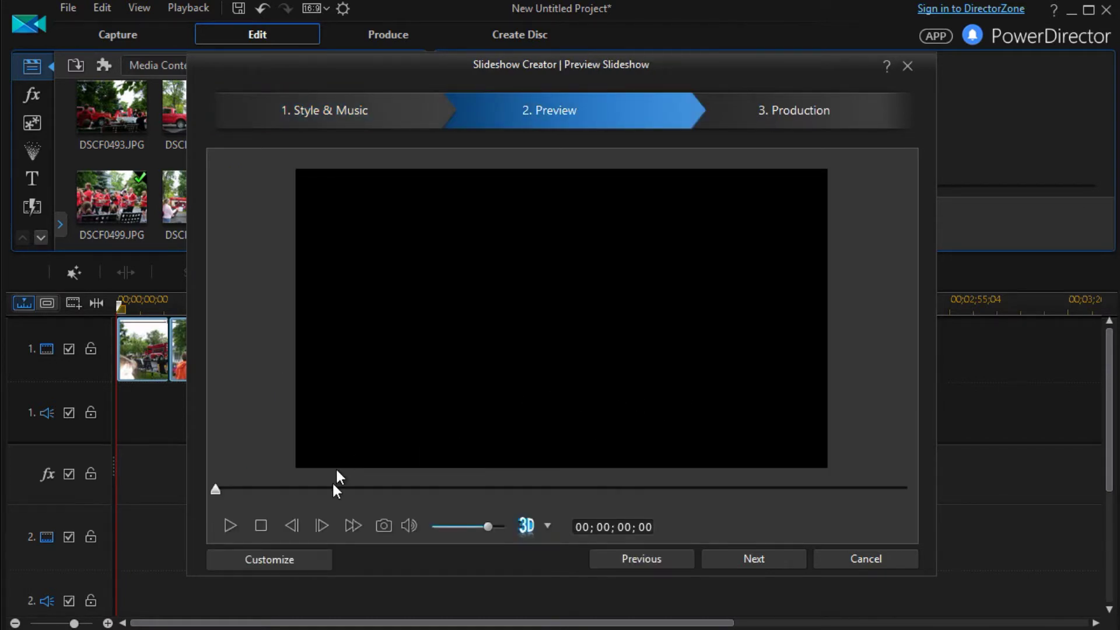
Play the Outer Space preview, pause it near 00;00;16, and open Customize
left_click(230, 525)
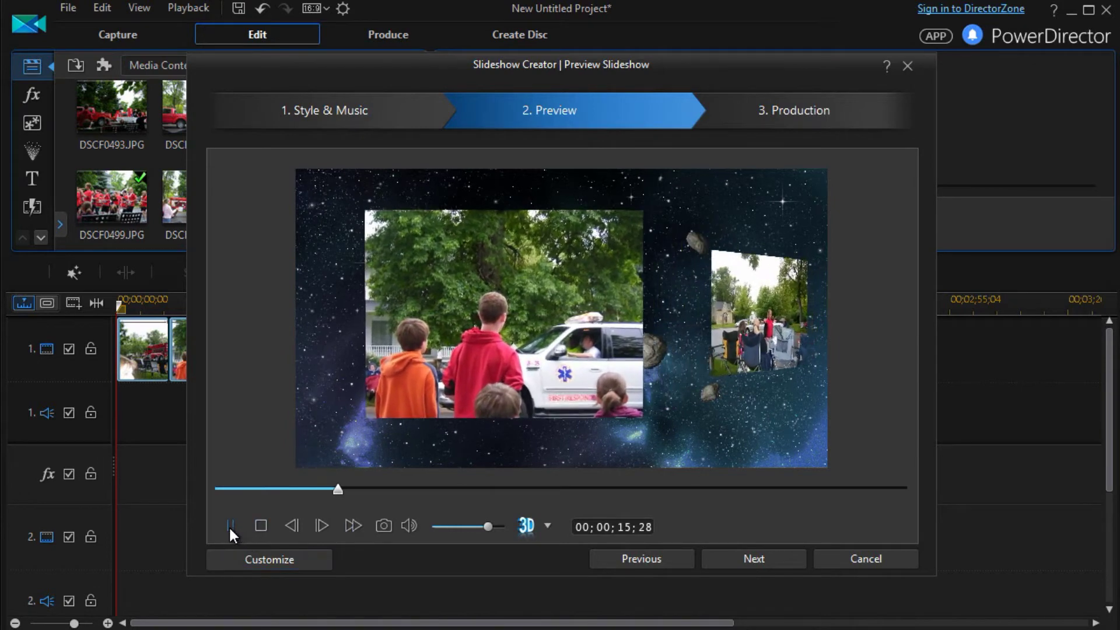
left_click(228, 526)
left_click(283, 561)
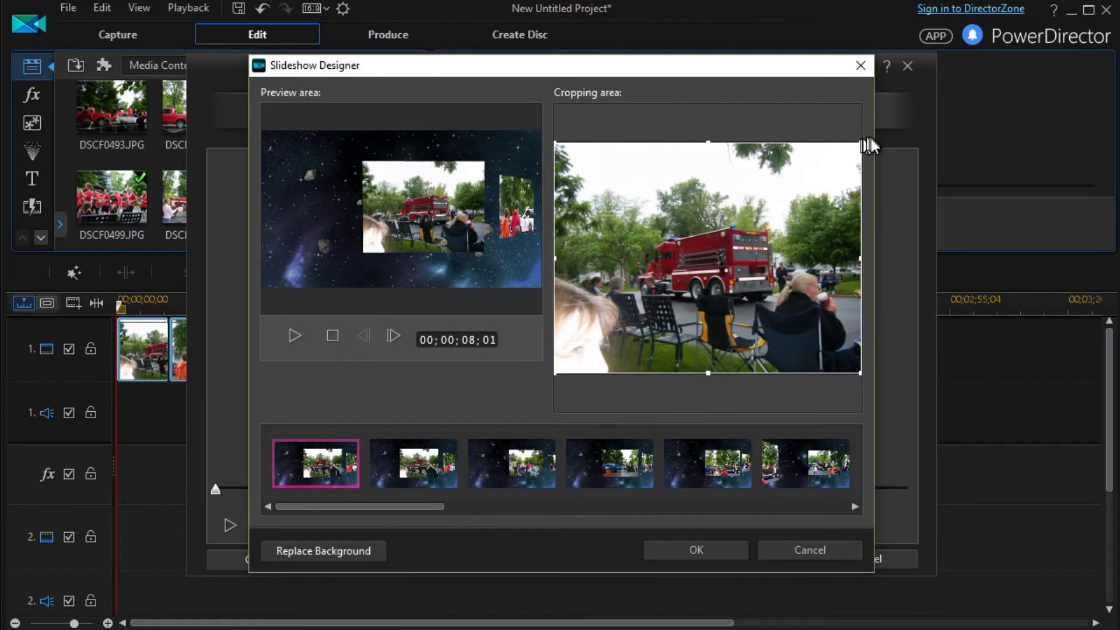
Crop the first photo tightly around the fire truck, then start replacing the background
left_click_drag(860, 142, 750, 228)
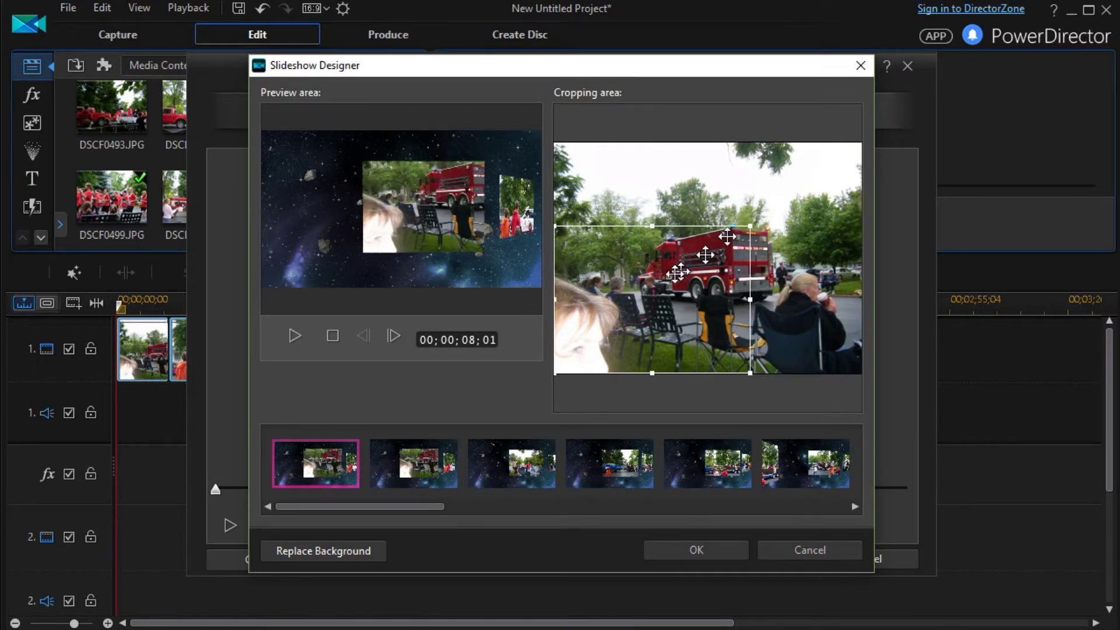
left_click_drag(649, 302, 703, 270)
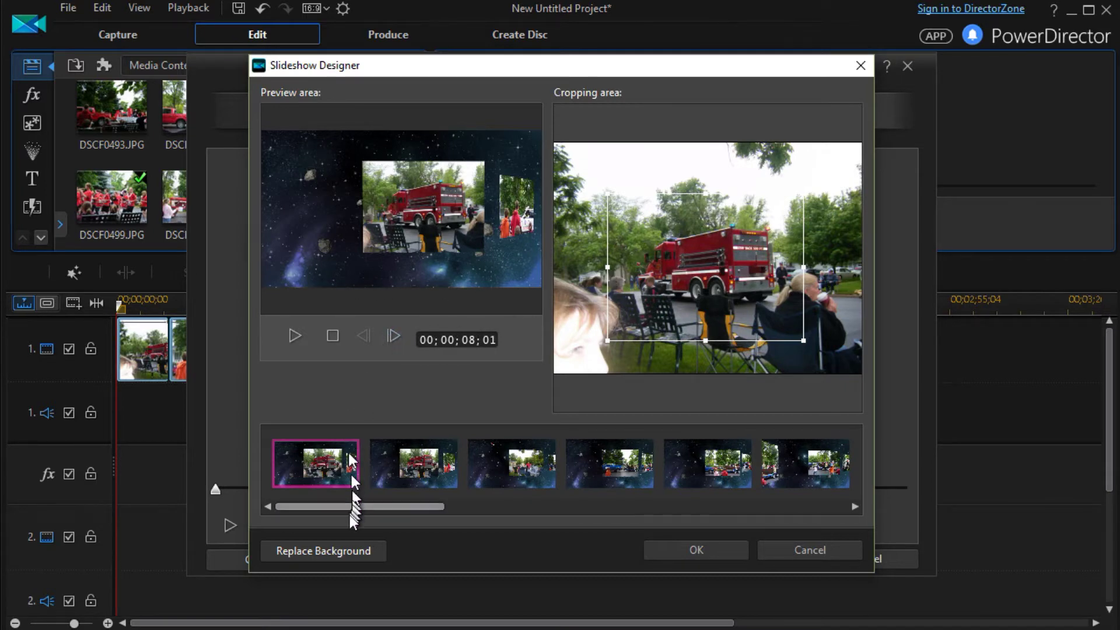
left_click(337, 548)
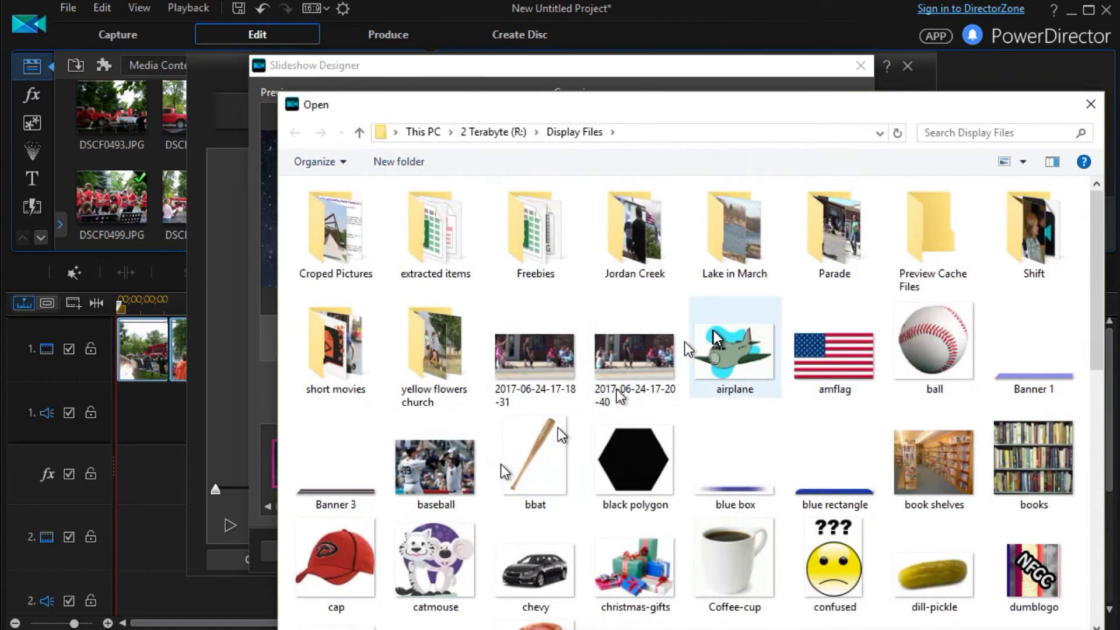
Apply blue gradient from R:\PNG Files\ST Backgrounds as background, preview it, then cancel both dialogs
left_click(488, 130)
scroll(561, 327, "down", 1)
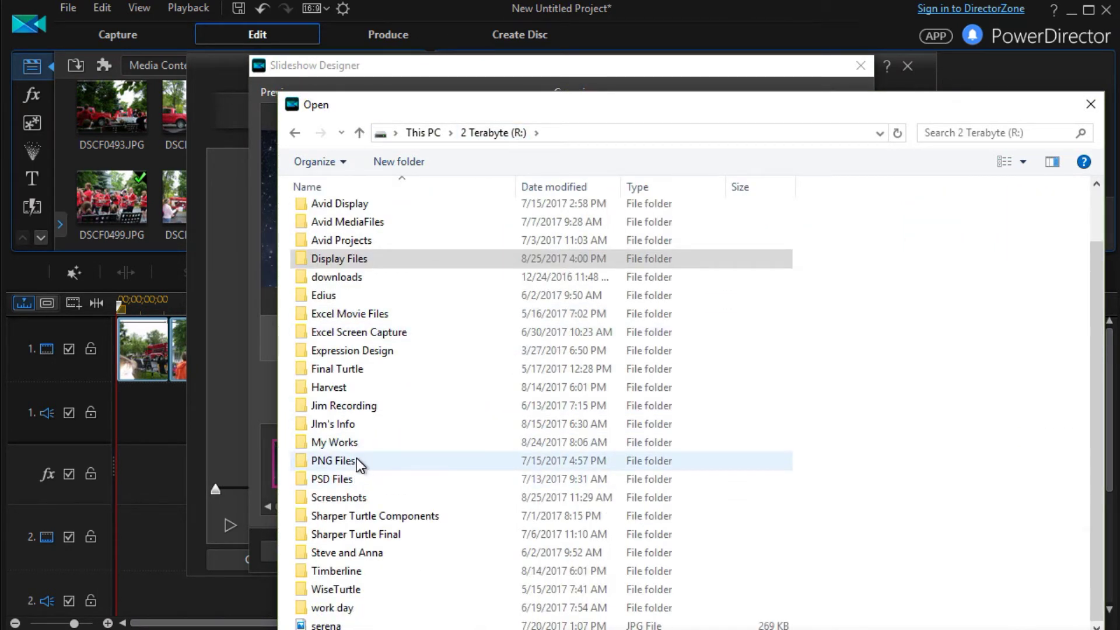
double_click(356, 458)
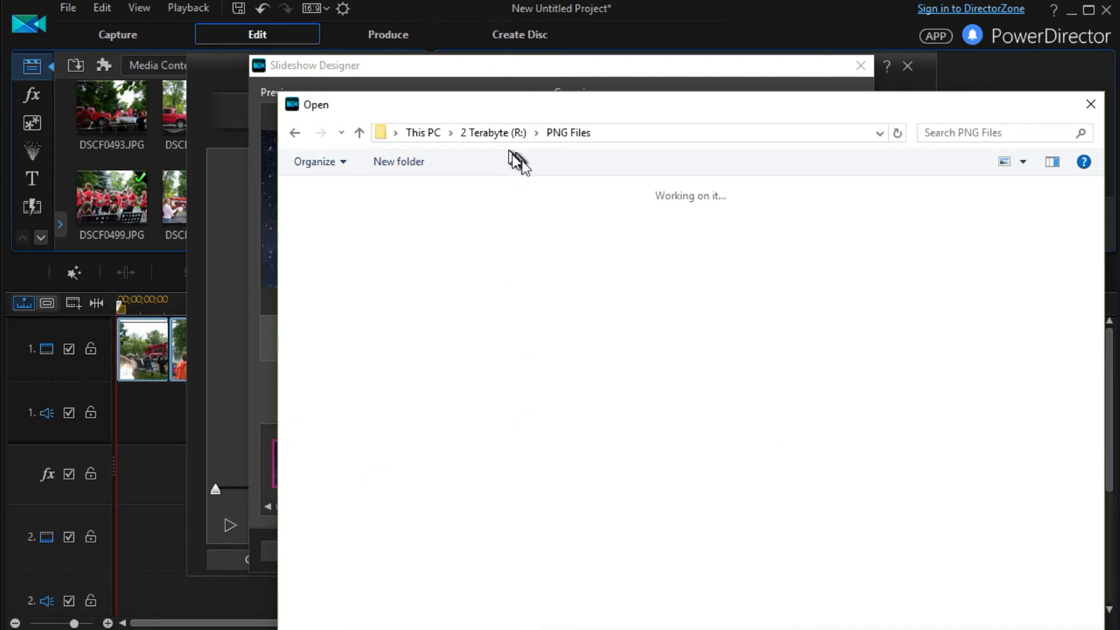
double_click(449, 263)
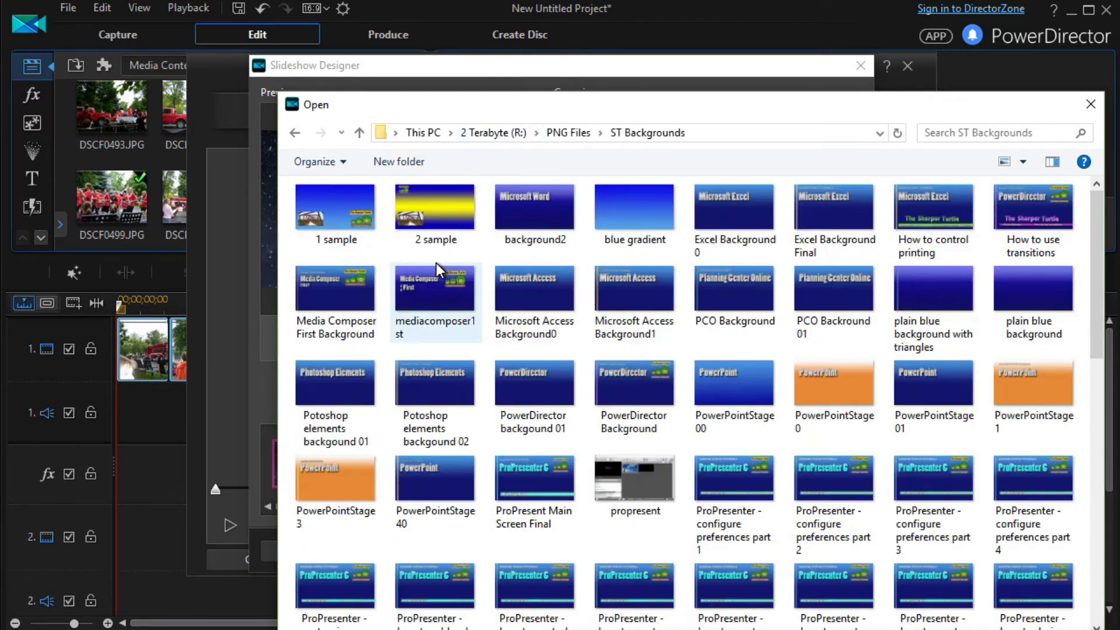
double_click(630, 224)
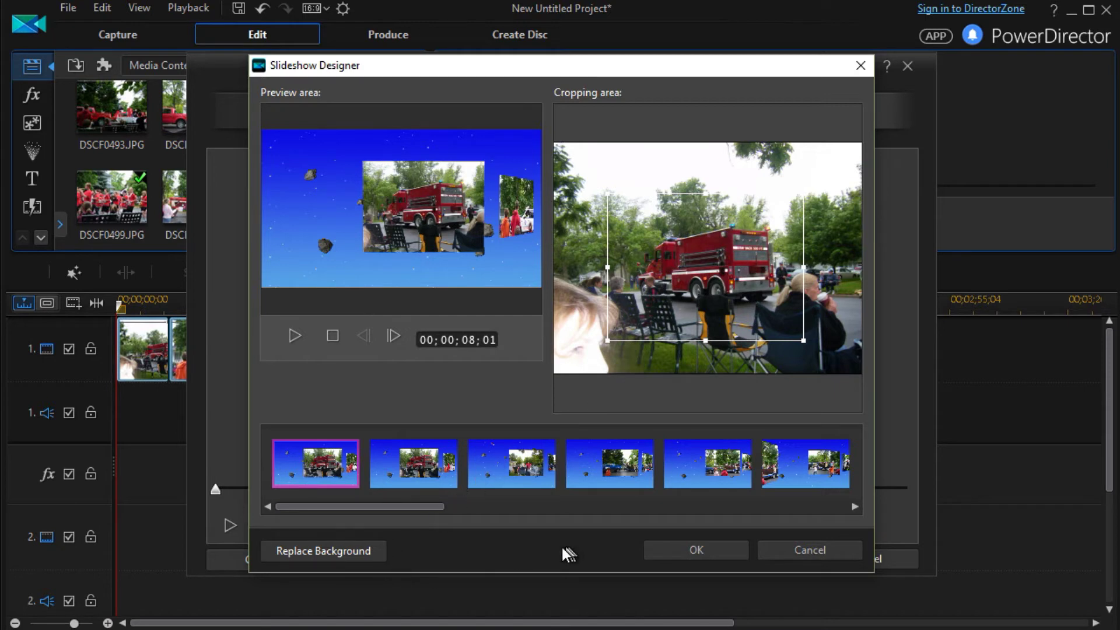
left_click(295, 336)
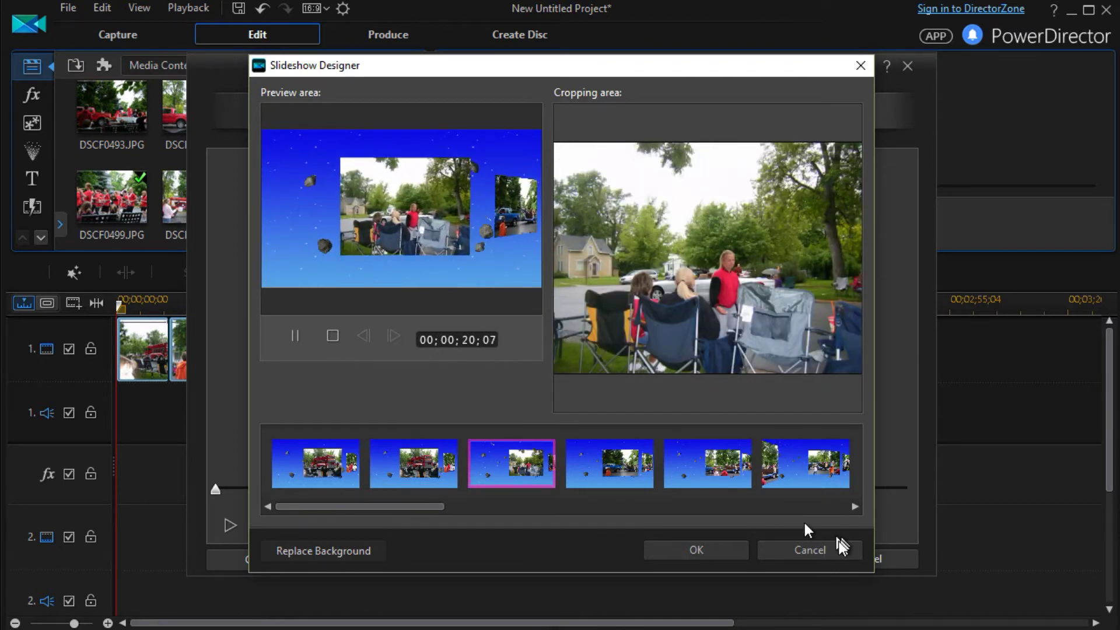
left_click(814, 549)
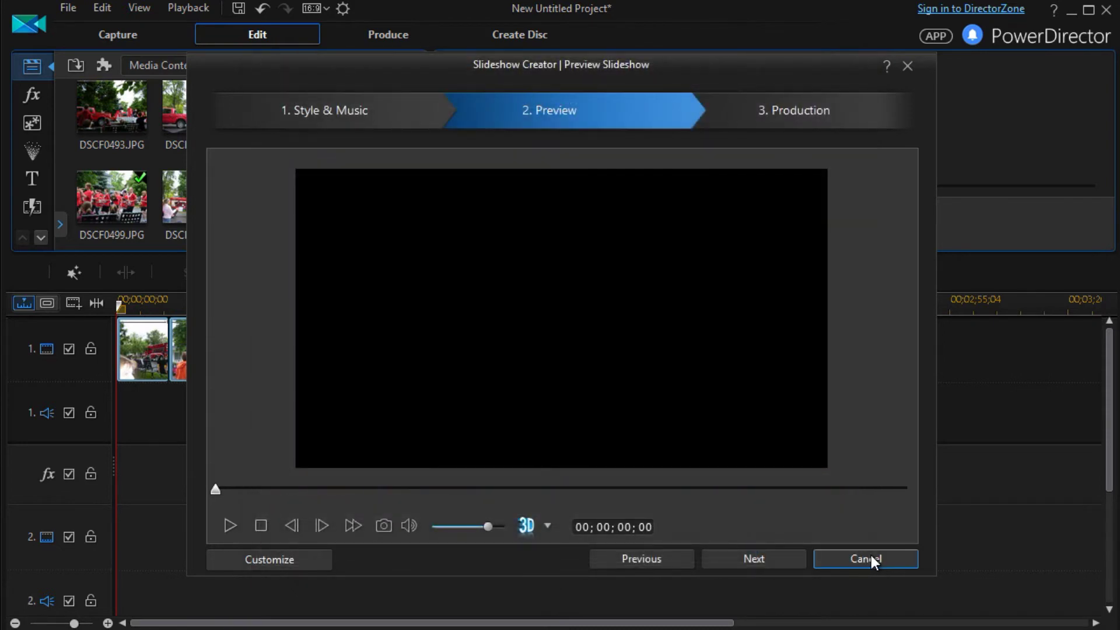
left_click(867, 559)
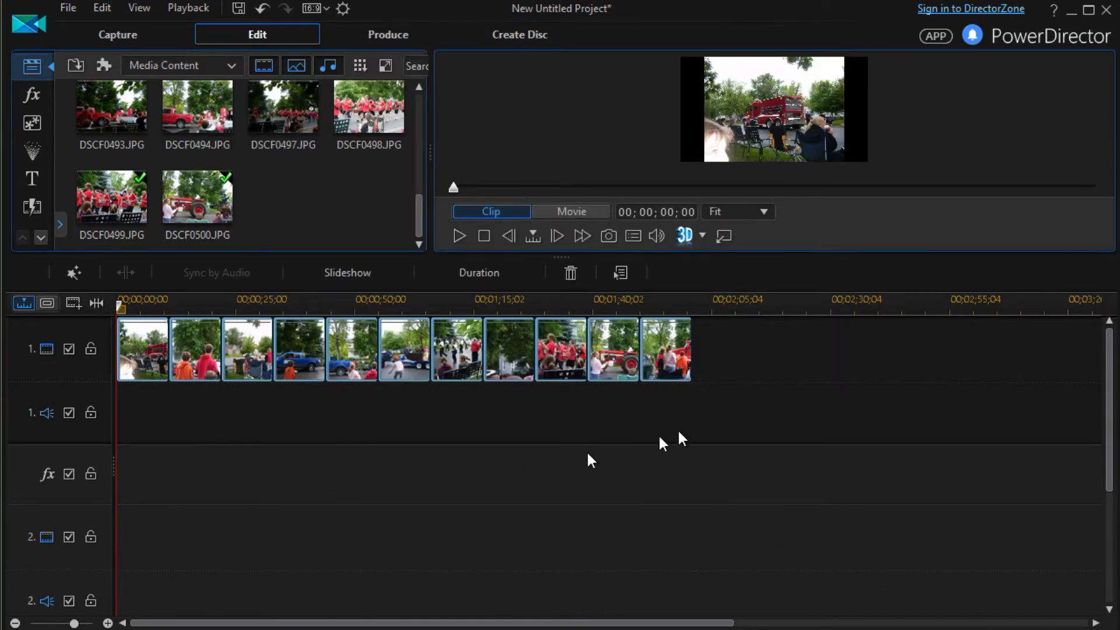
Select all eleven photo clips, build a 3D style slideshow, and start its preview
left_click_drag(724, 392, 135, 343)
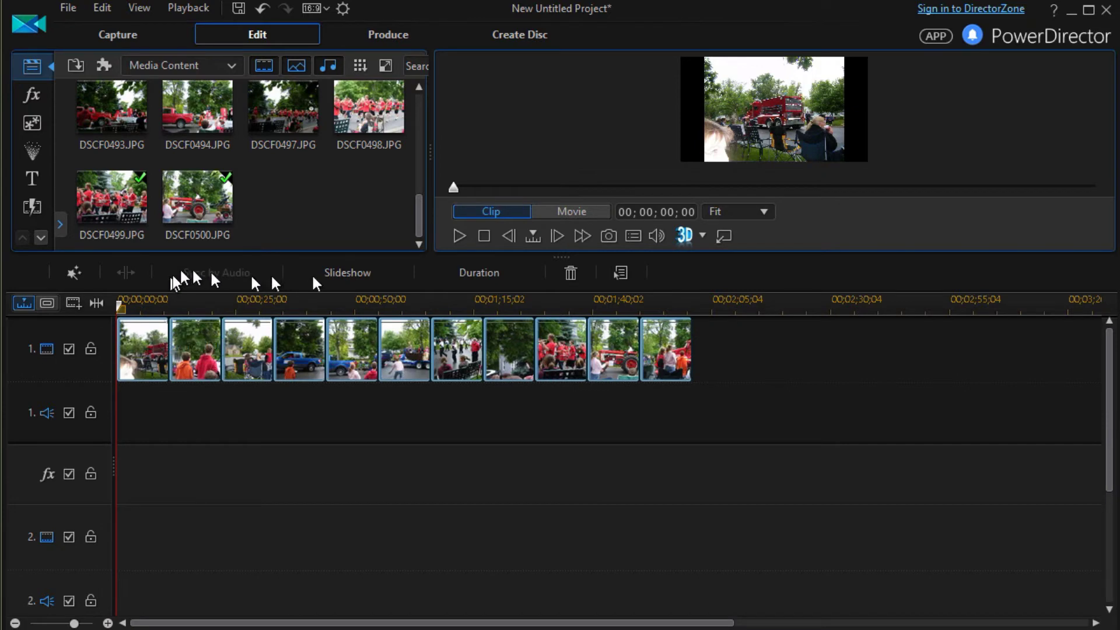
left_click(373, 274)
scroll(595, 338, "down", 2)
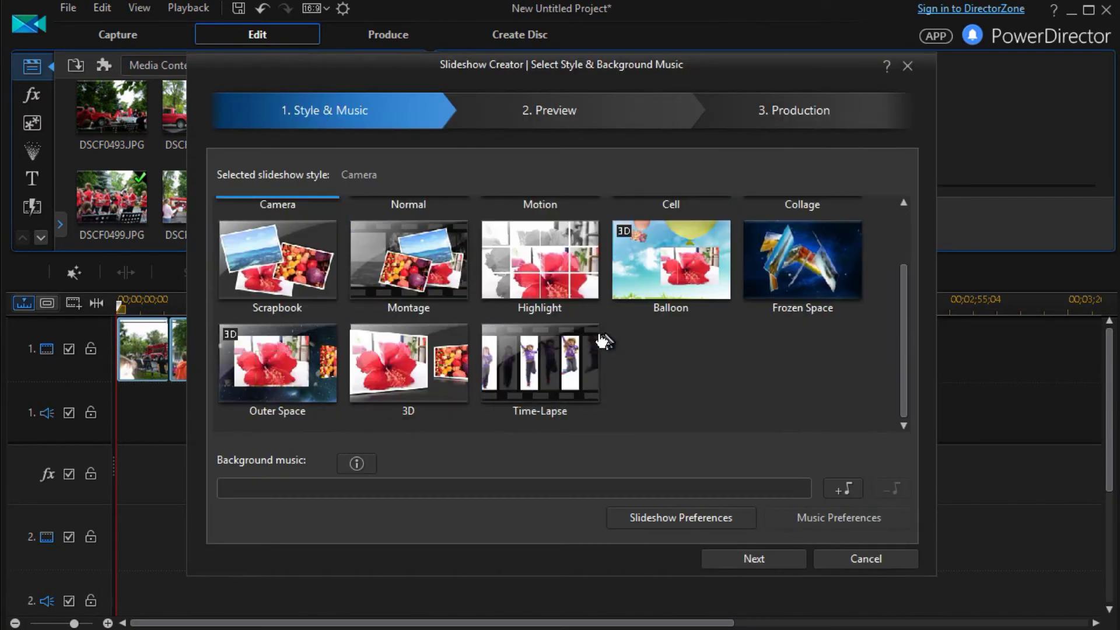
double_click(394, 362)
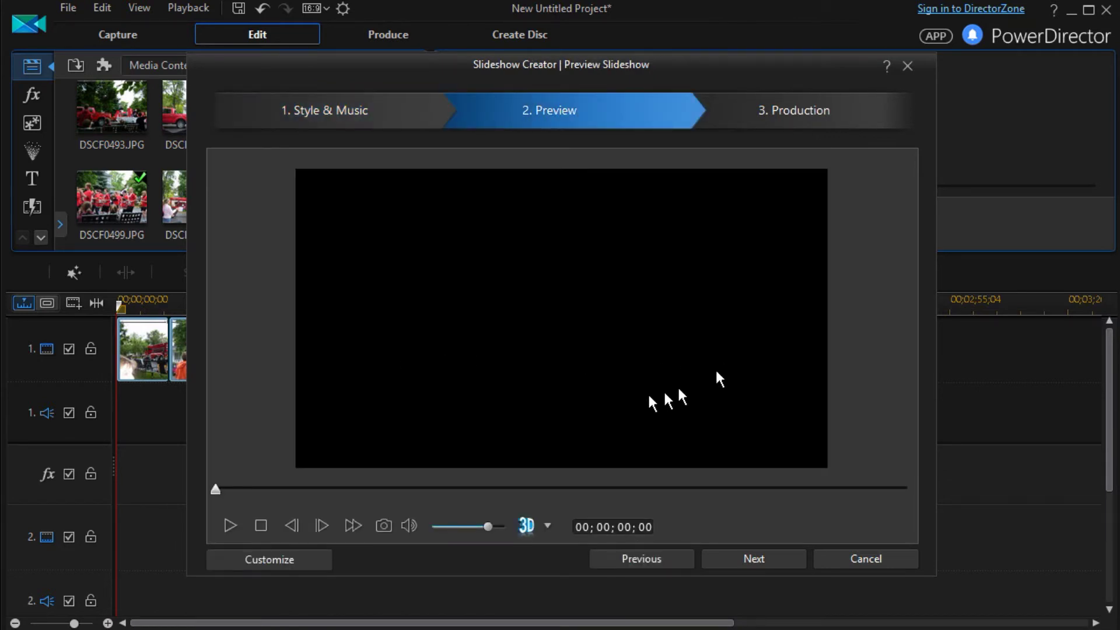
left_click(230, 526)
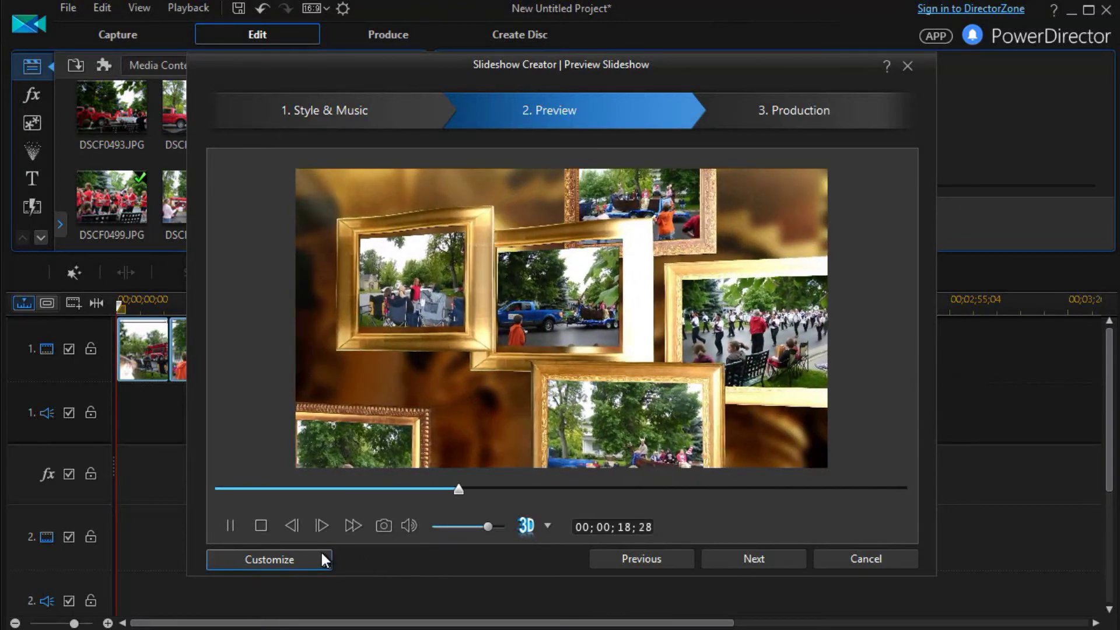
Pause the gold-framed 3D slideshow preview at about 00;00;19
left_click(231, 527)
In the slideshow designer, crop the first photo inward around the fire truck, then choose Replace Background
left_click(275, 555)
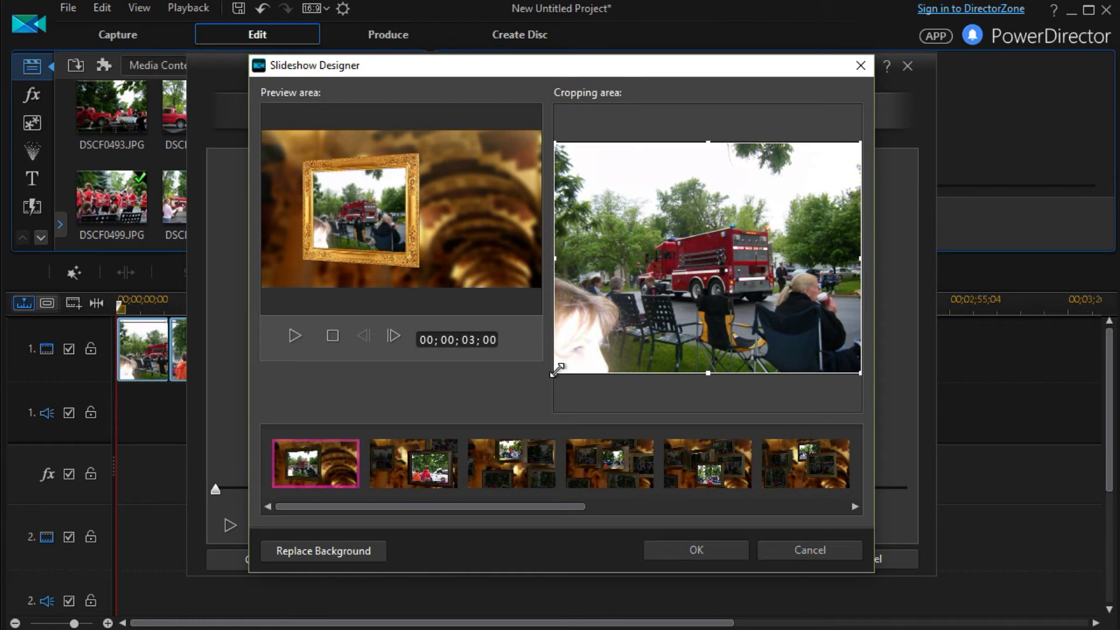
left_click_drag(555, 375, 647, 289)
left_click_drag(737, 256, 699, 306)
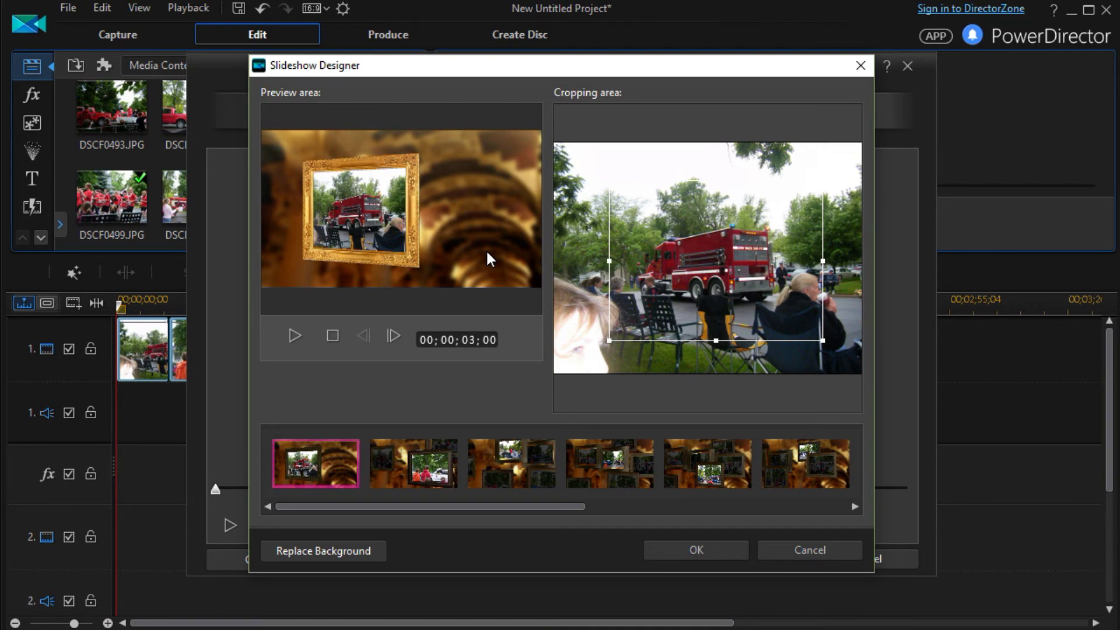
left_click(315, 552)
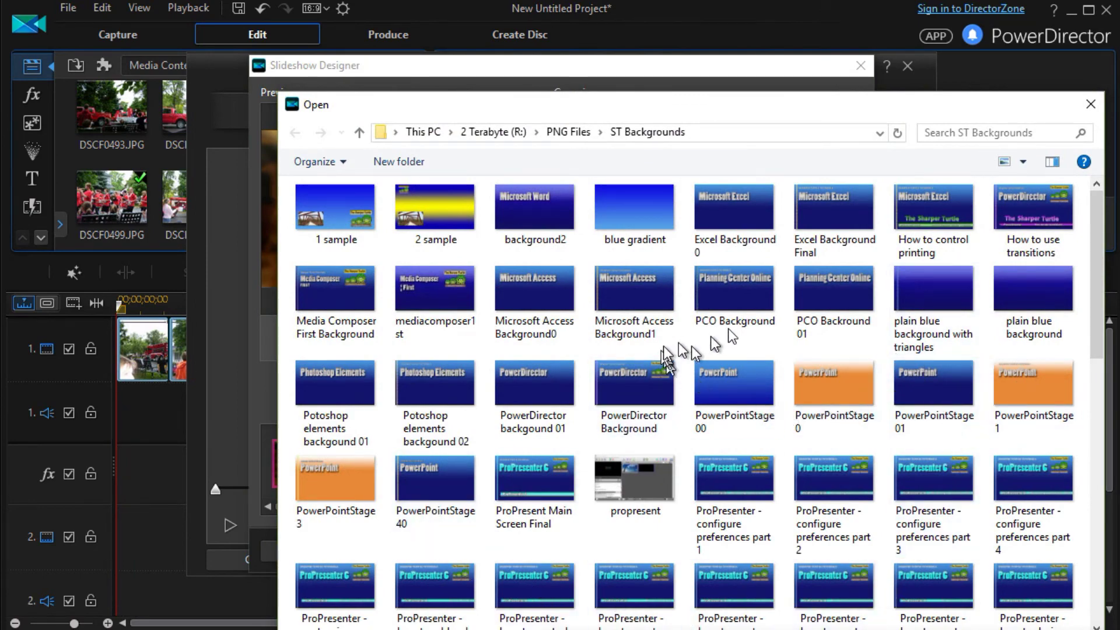
Set the PowerDirector-titled image from ST Backgrounds as the background and play the preview
double_click(545, 387)
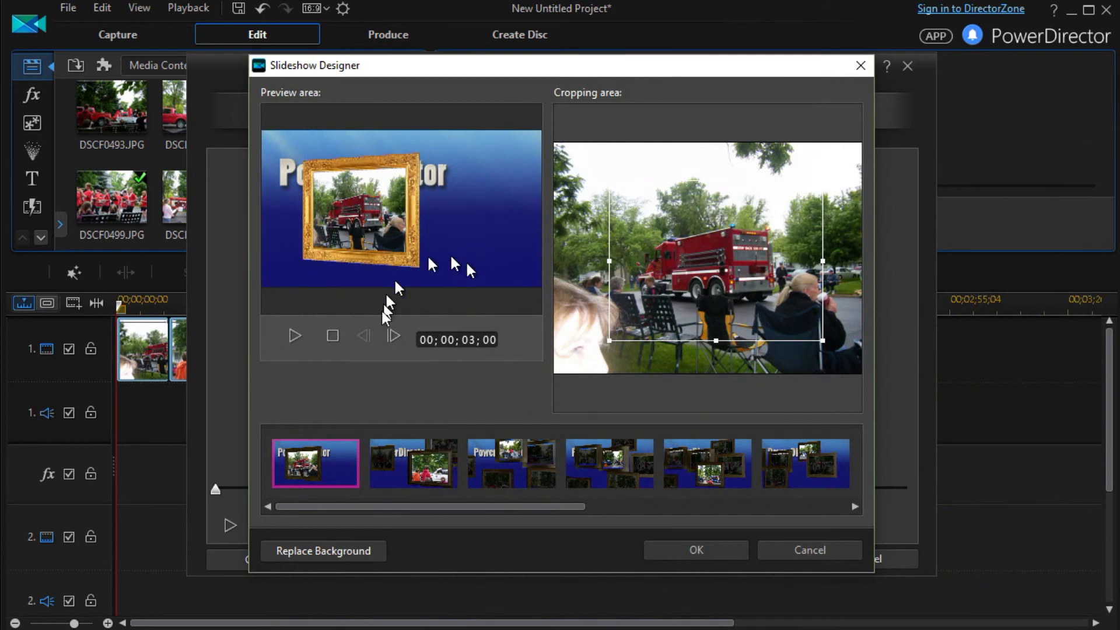
left_click(294, 336)
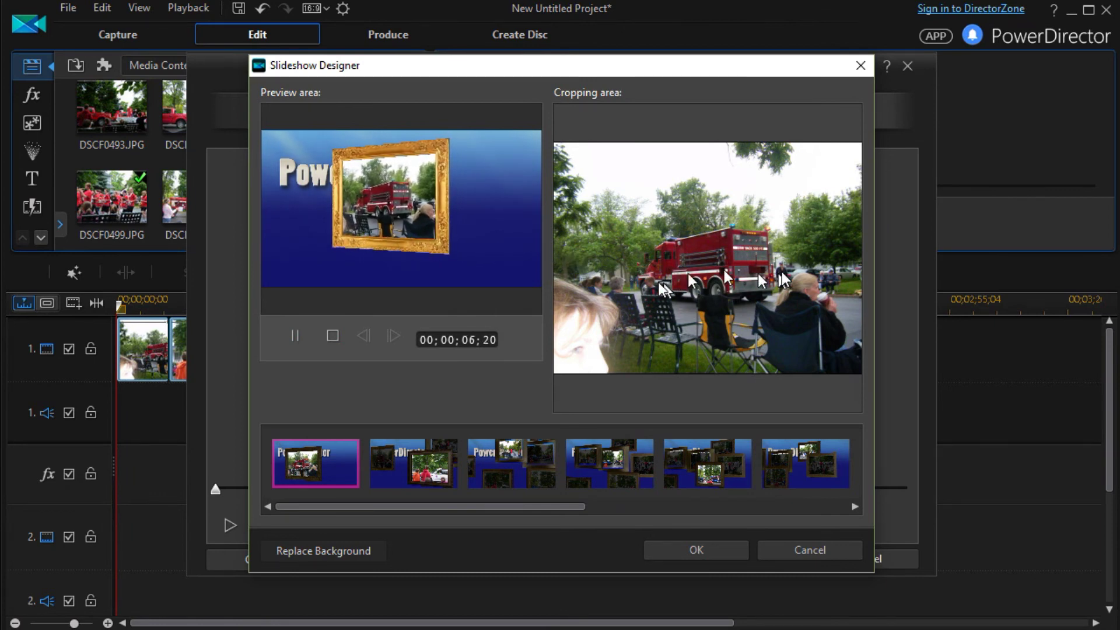
left_click(809, 551)
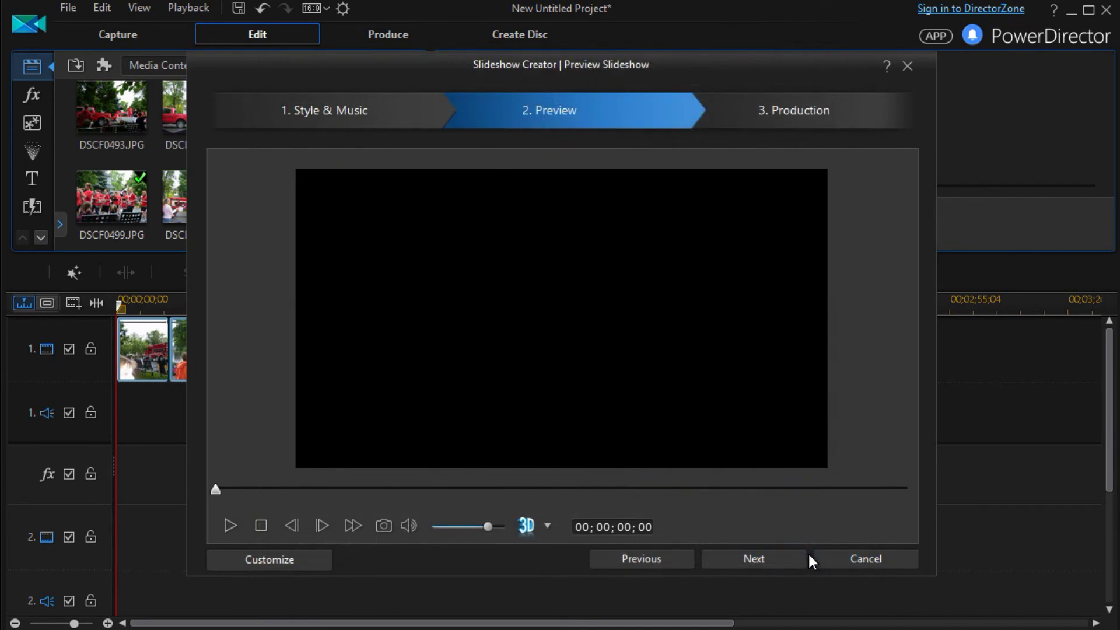